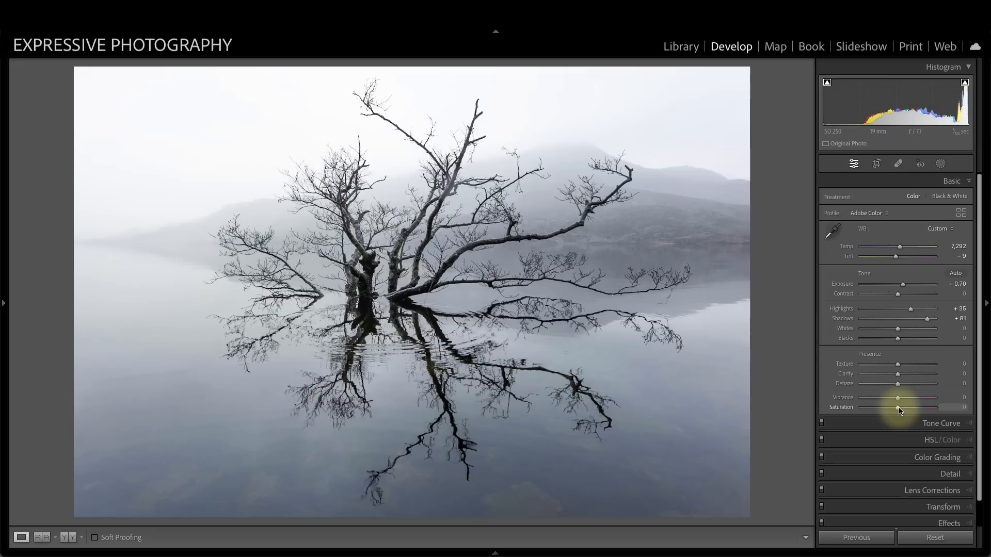
# Set the tree photo's saturation to -22 and reset all of its tone adjustments
pyautogui.moveTo(898, 408)
pyautogui.mouseDown()
pyautogui.moveTo(907, 408)
pyautogui.moveTo(884, 410)
pyautogui.mouseUp()
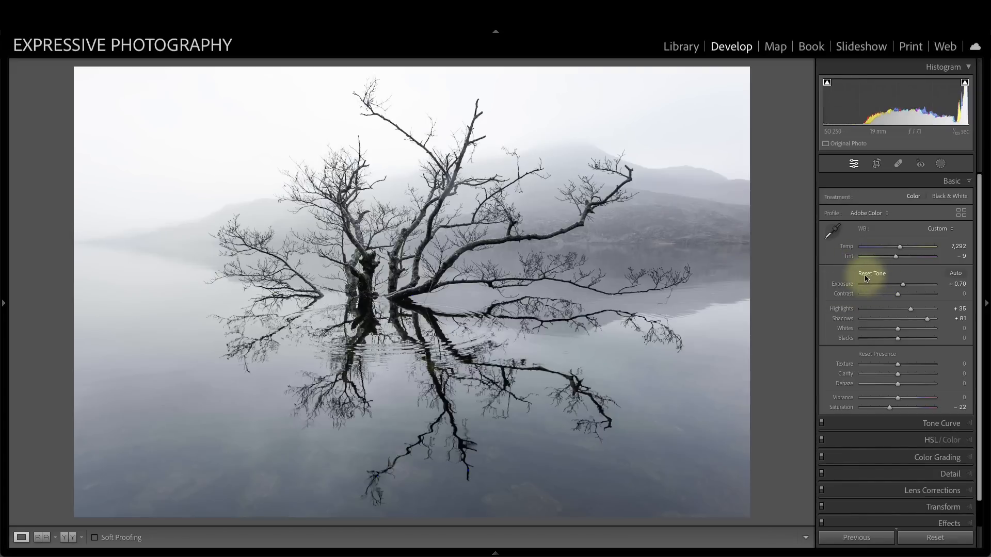
pyautogui.click(870, 273)
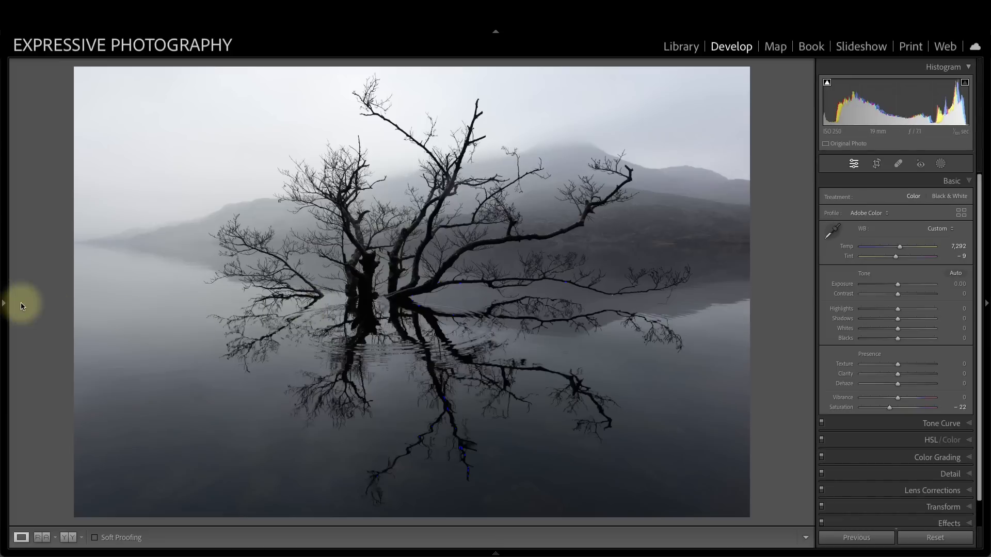
# Step the photo back through its edit history to the Stage 3 snapshot state
pyautogui.click(3, 306)
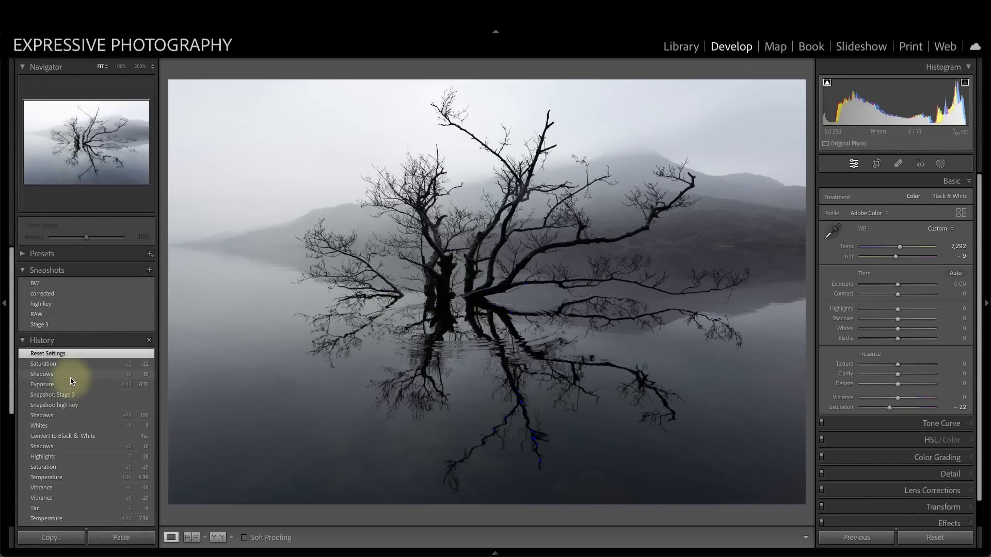
pyautogui.click(67, 364)
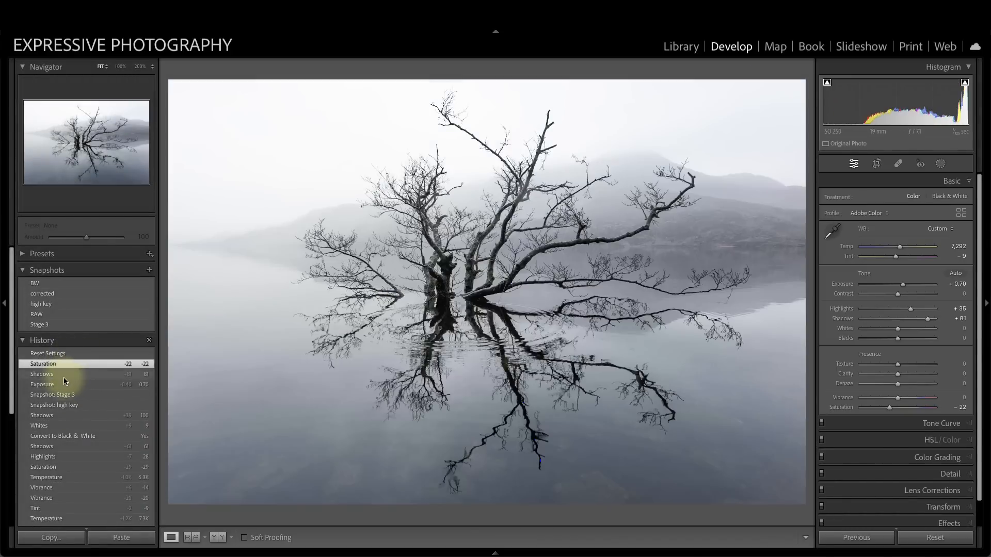
pyautogui.click(63, 375)
pyautogui.click(64, 385)
pyautogui.click(65, 395)
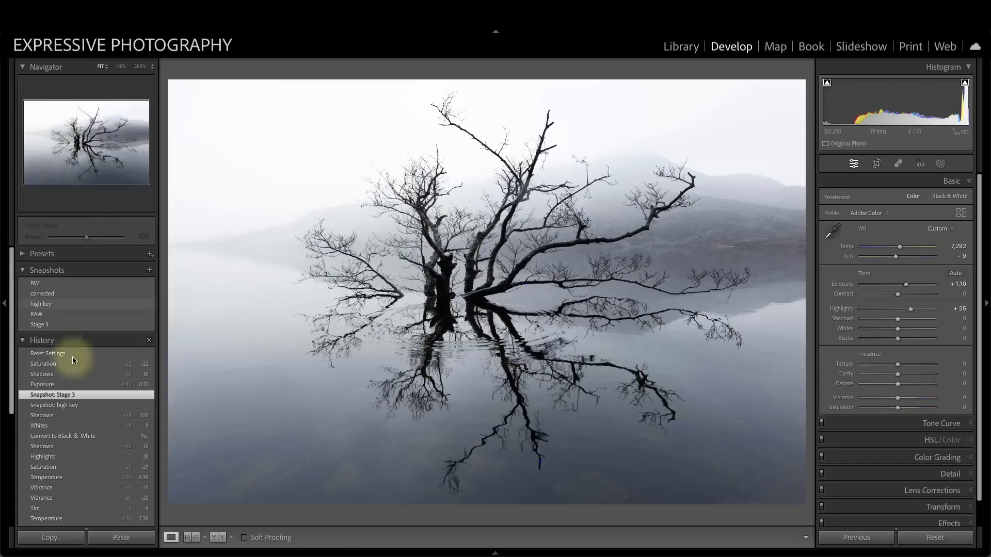
# Create a snapshot named Convert to Black & White from that history state and apply it to the photo
pyautogui.rightClick(76, 435)
pyautogui.click(97, 440)
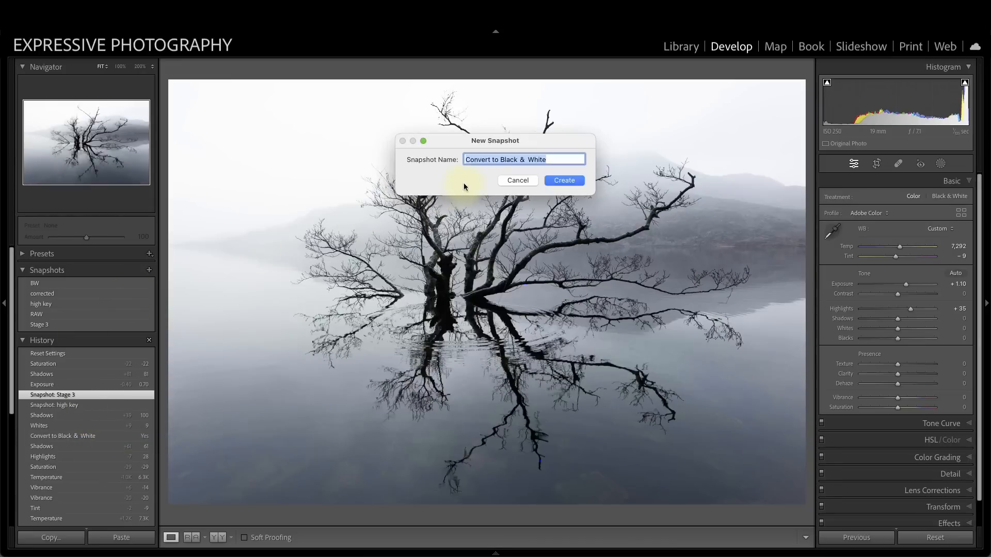
pyautogui.click(564, 180)
pyautogui.click(85, 293)
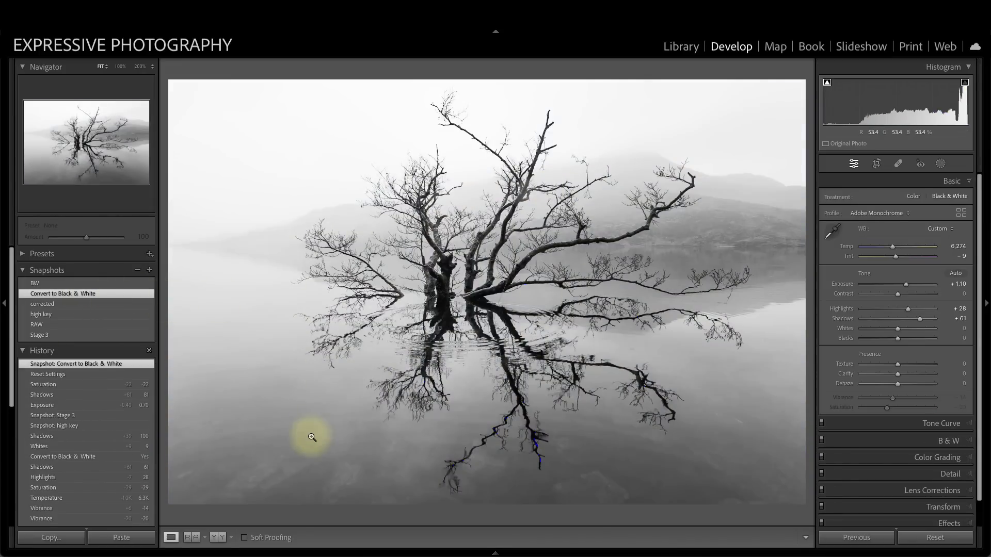
# Compare the high key, corrected and RAW snapshots, ending on the Convert to Black & White snapshot
pyautogui.click(80, 314)
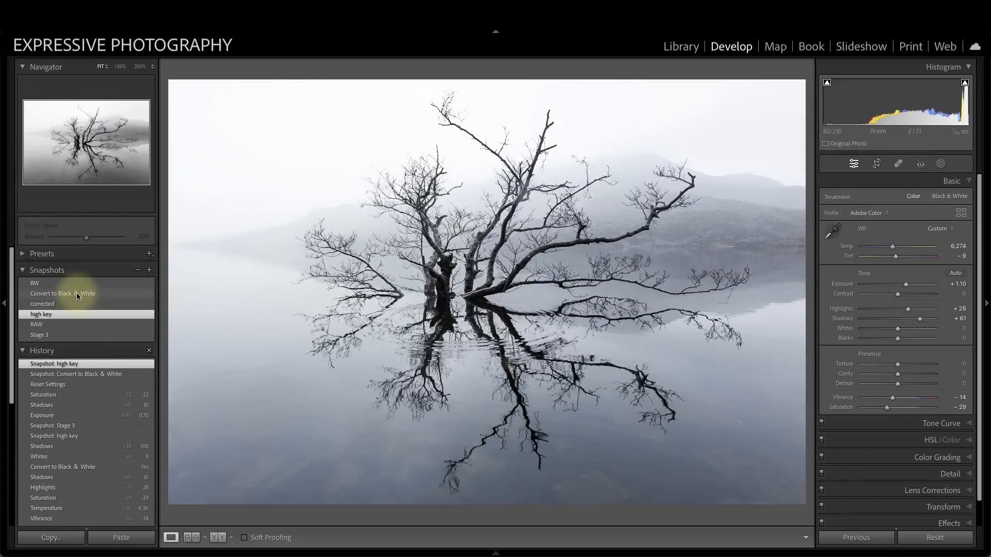
pyautogui.click(73, 305)
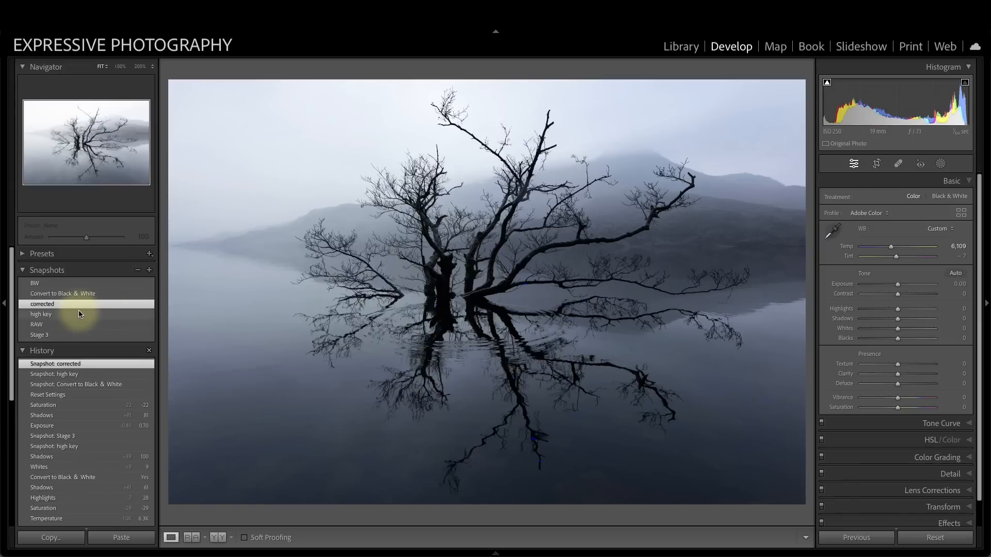
pyautogui.click(78, 313)
pyautogui.click(76, 324)
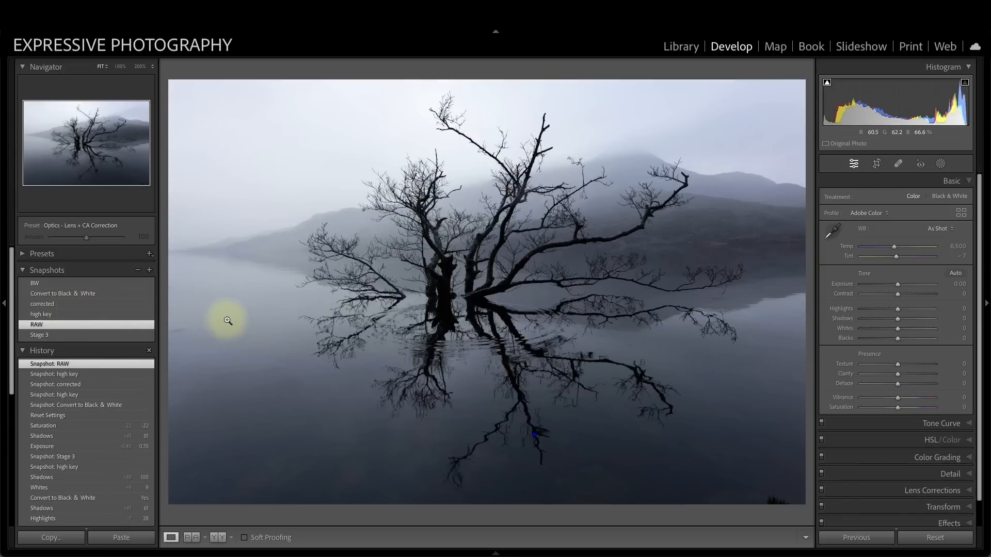
pyautogui.click(82, 294)
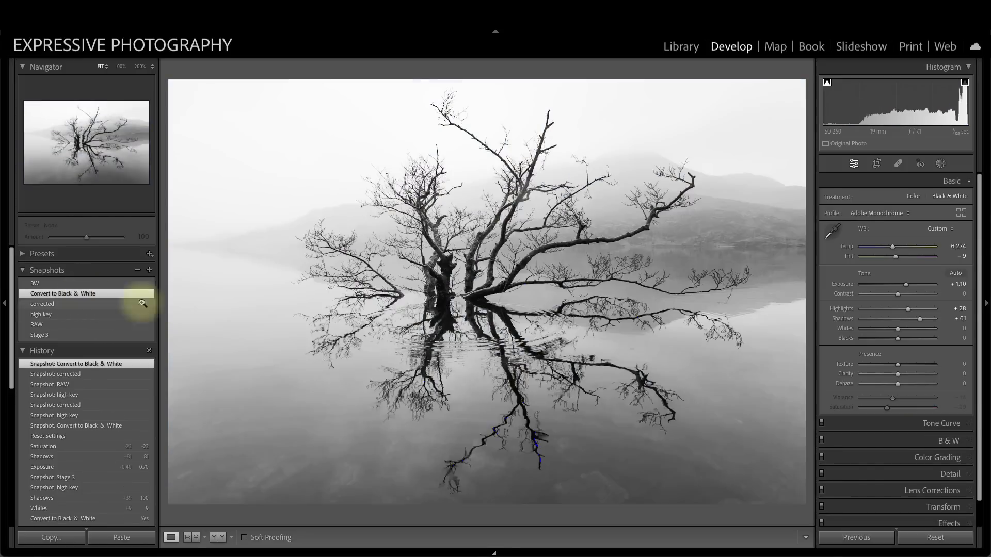
# Compare the tree photo before and after side by side with the side panels hidden and the lights dimmed
pyautogui.click(219, 537)
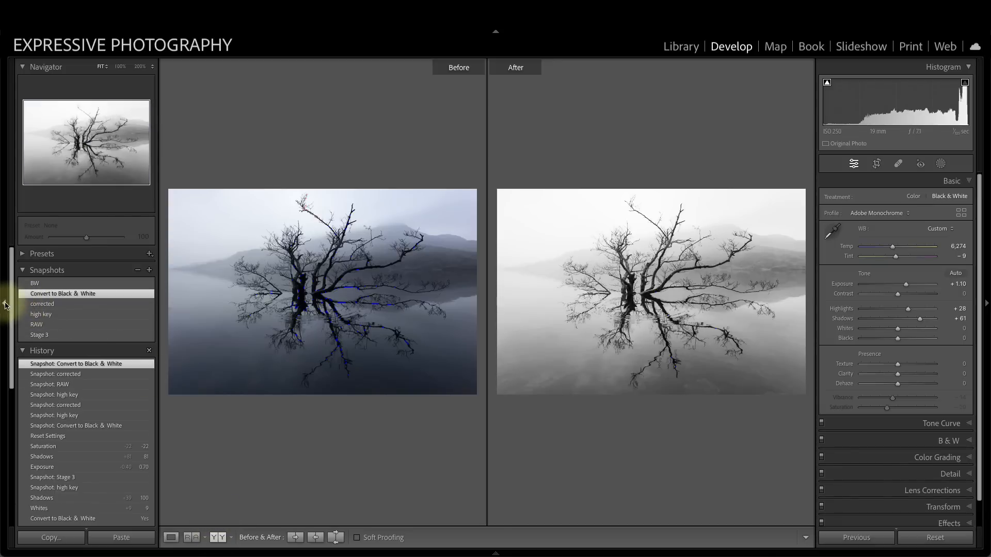
pyautogui.click(985, 303)
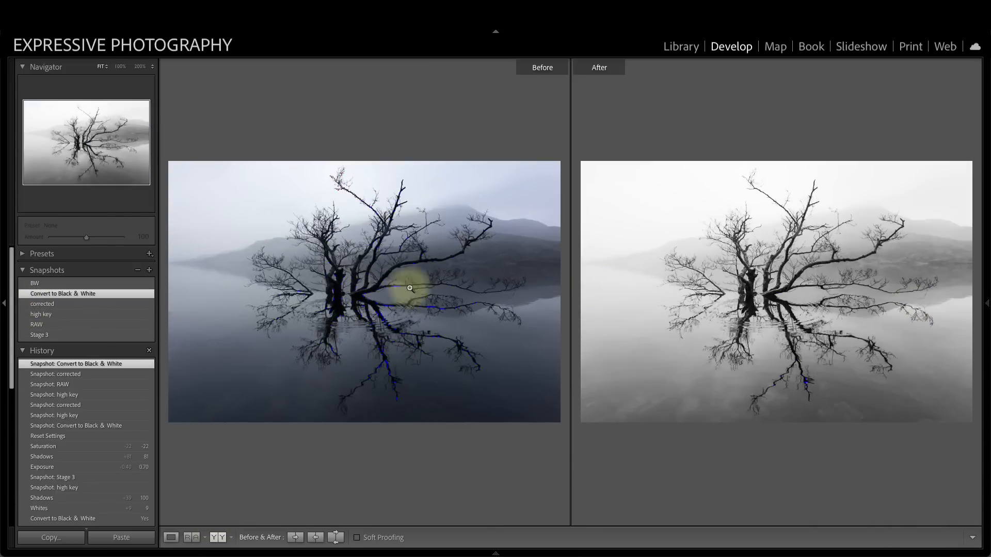
pyautogui.click(4, 304)
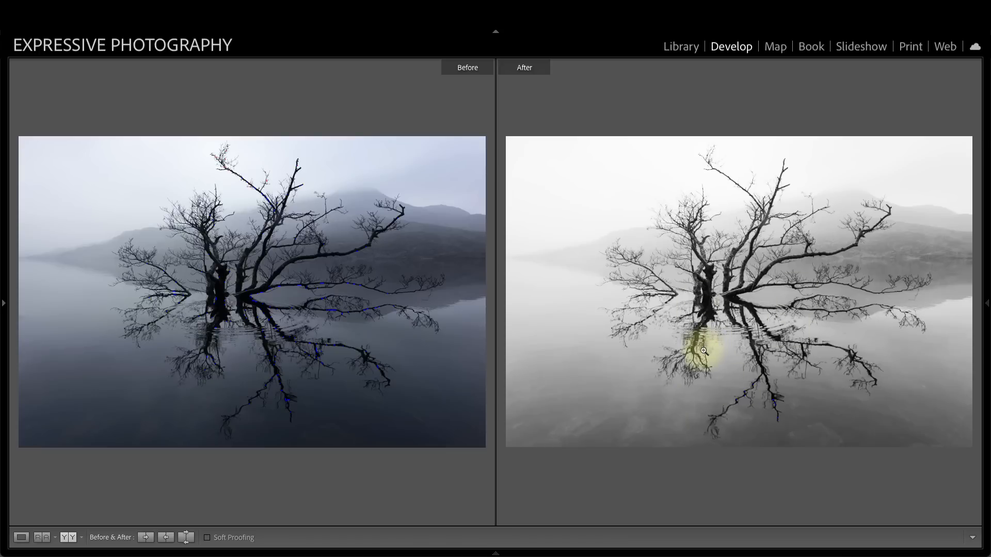
pyautogui.press('l')
pyautogui.press('l')
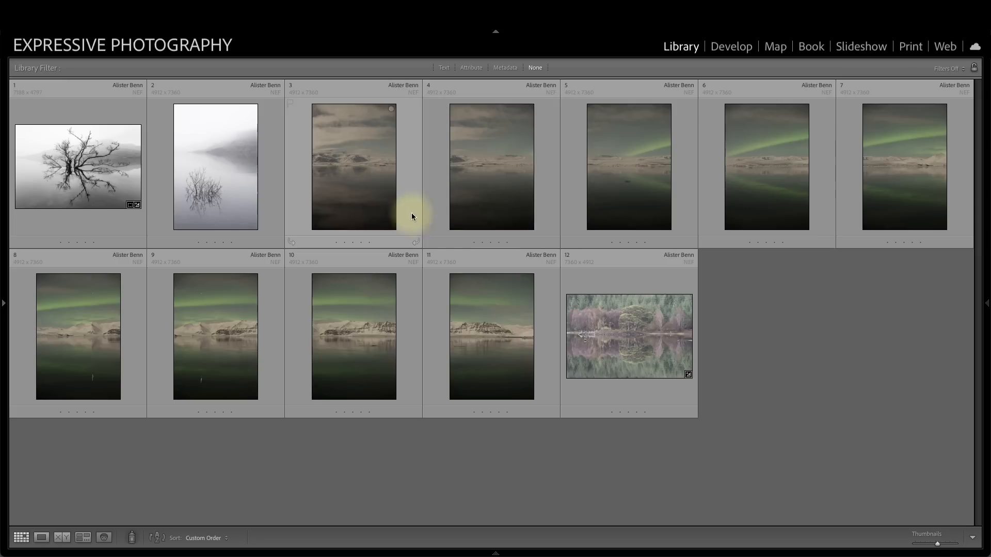
# Select photos 3 to 11 in the library grid and open photo 6 for developing in single-photo view
pyautogui.click(361, 199)
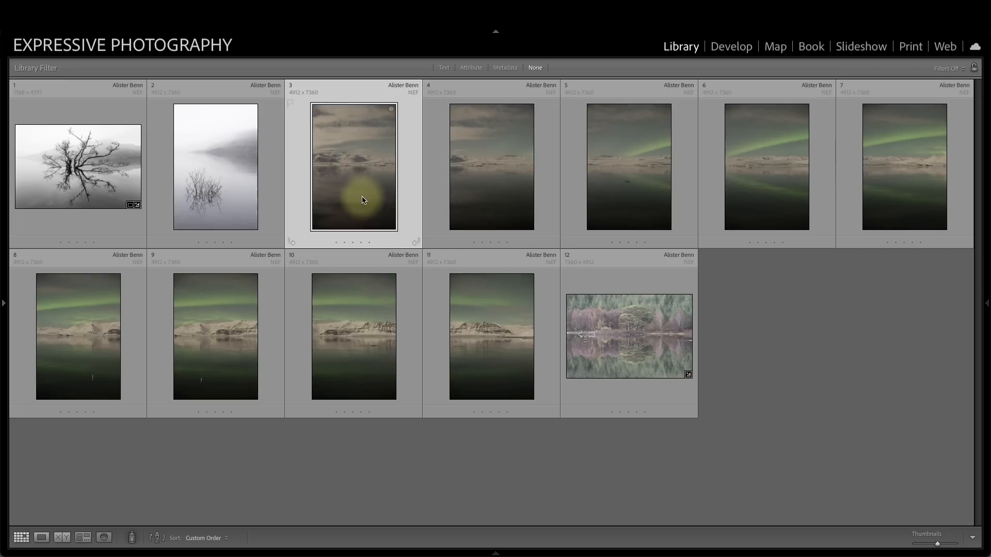
pyautogui.keyDown('ctrl'); pyautogui.click(487, 327); pyautogui.keyUp('ctrl')
pyautogui.keyDown('shift'); pyautogui.click(487, 330); pyautogui.keyUp('shift')
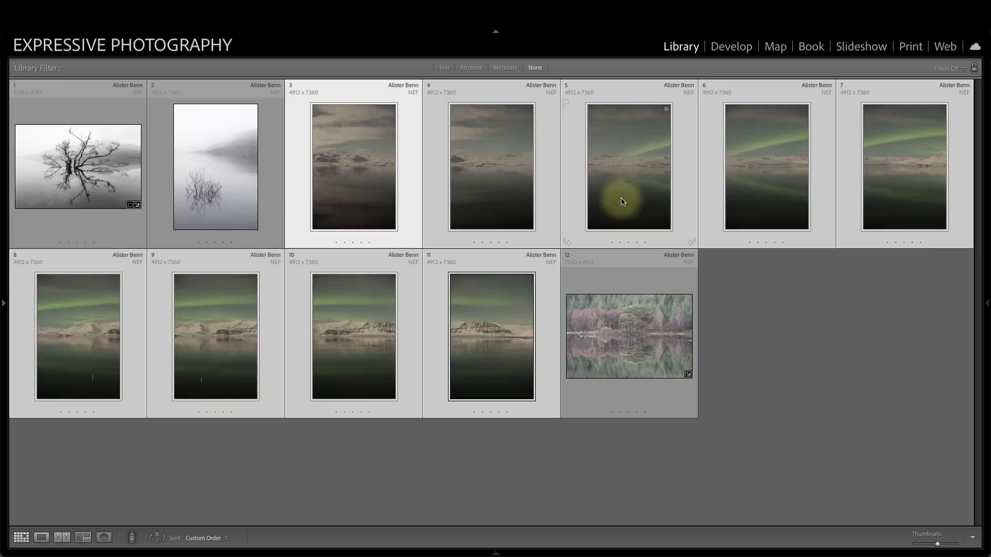
pyautogui.doubleClick(765, 192)
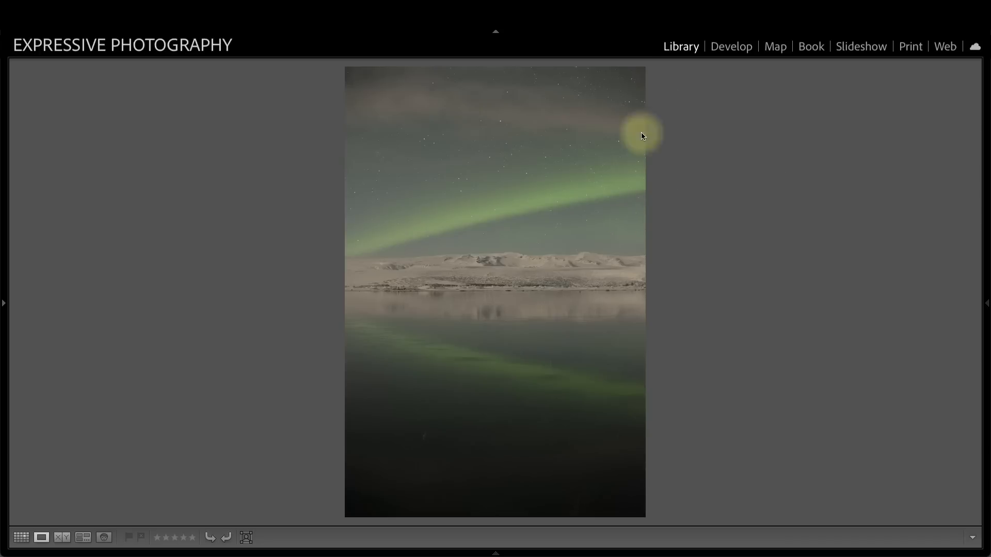
pyautogui.click(725, 46)
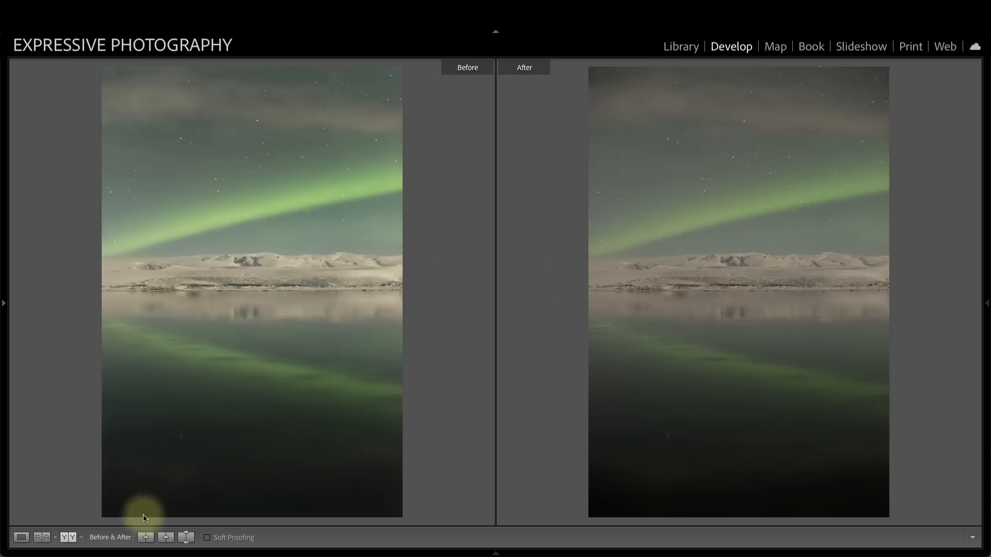
pyautogui.click(20, 537)
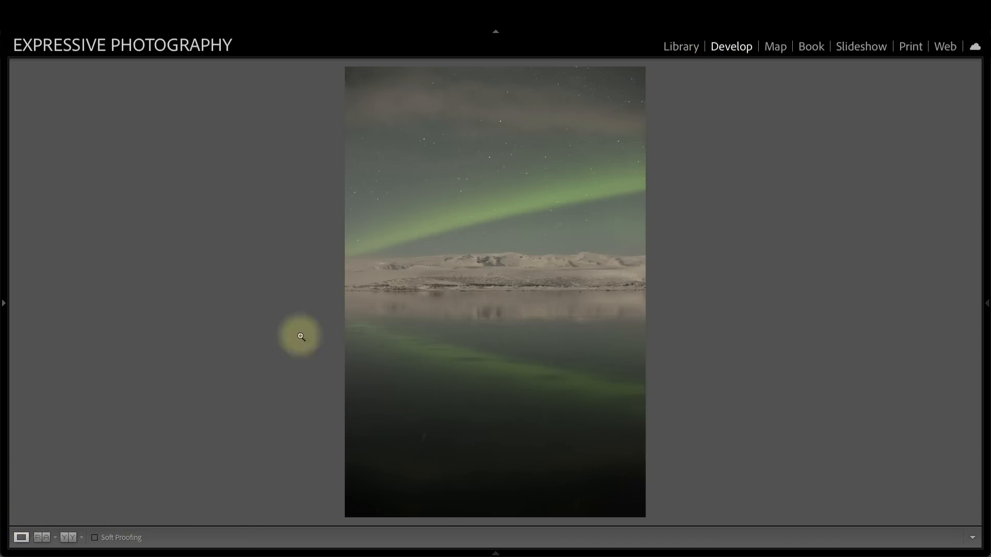
pyautogui.click(986, 302)
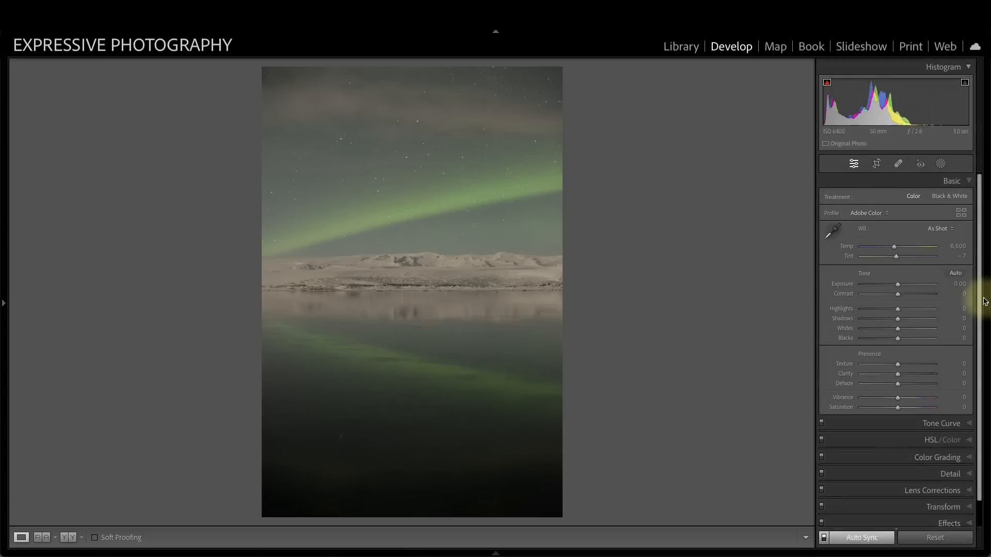
# Set exposure to +0.35, whites to +45 and temperature to 5,622 across the nine selected photos
pyautogui.moveTo(897, 284); pyautogui.dragTo(900, 286)
pyautogui.moveTo(897, 328); pyautogui.dragTo(915, 330)
pyautogui.moveTo(893, 250); pyautogui.dragTo(888, 249)
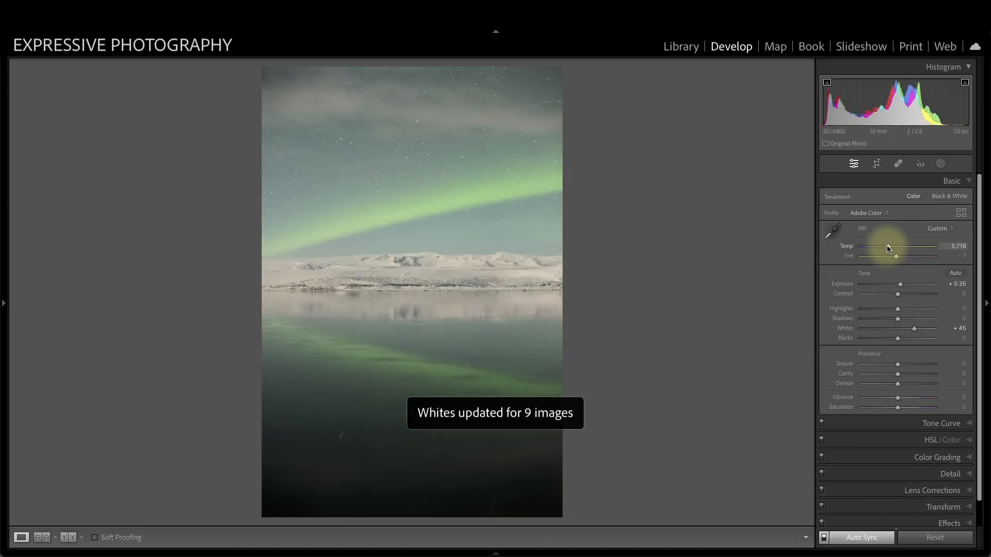
pyautogui.moveTo(886, 248); pyautogui.dragTo(887, 248)
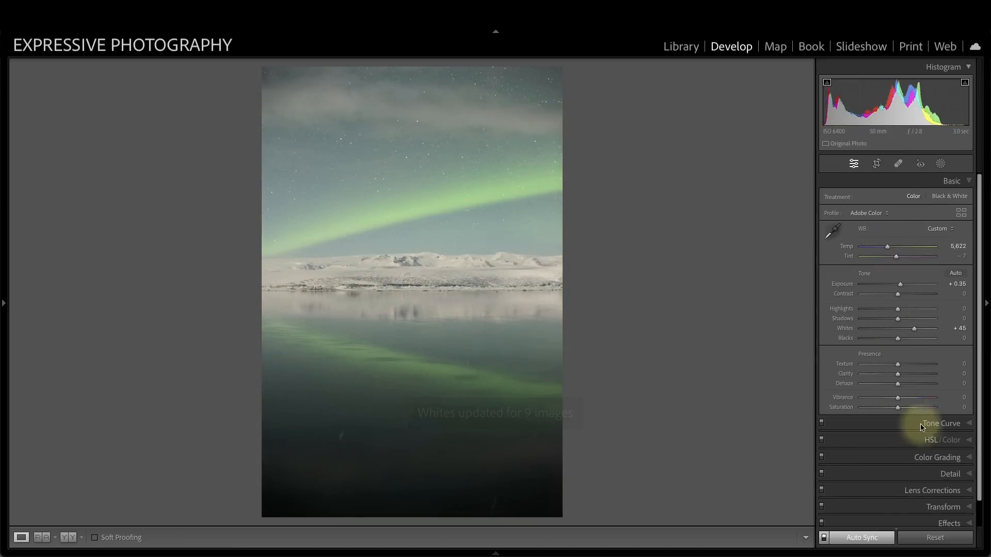
# Raise luminance noise reduction moderately and set color noise reduction to 100 for the nine selected photos
pyautogui.click(924, 475)
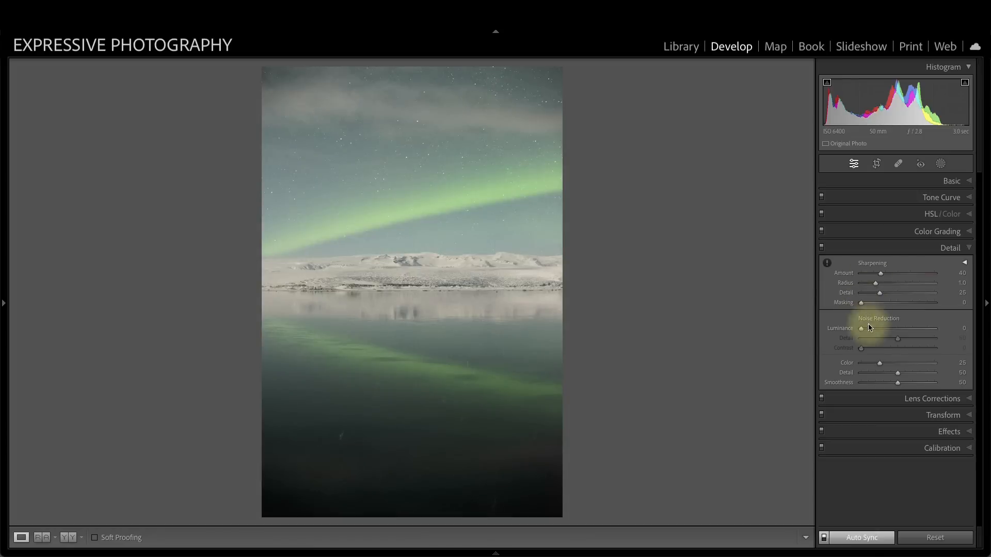
pyautogui.moveTo(859, 329); pyautogui.dragTo(945, 362)
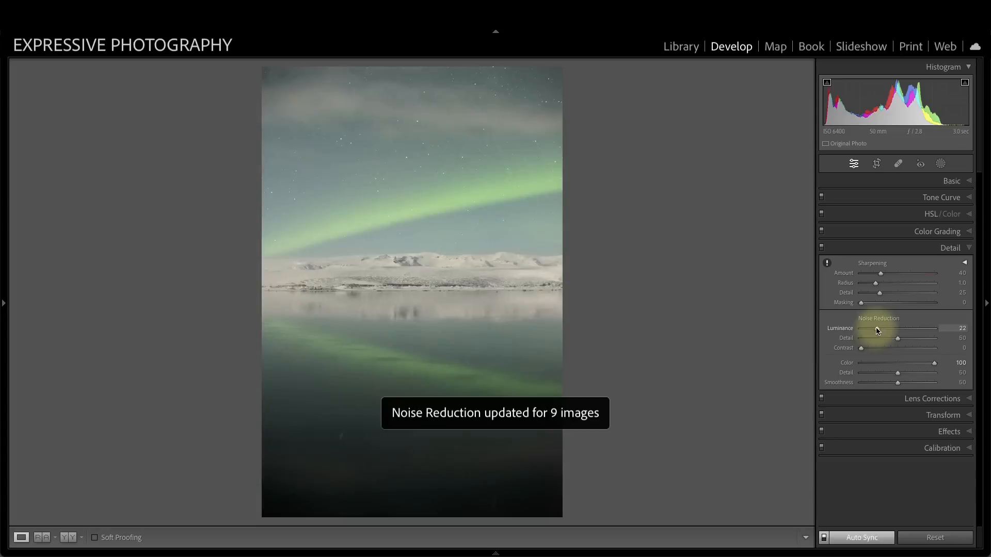
pyautogui.moveTo(880, 331); pyautogui.dragTo(880, 330)
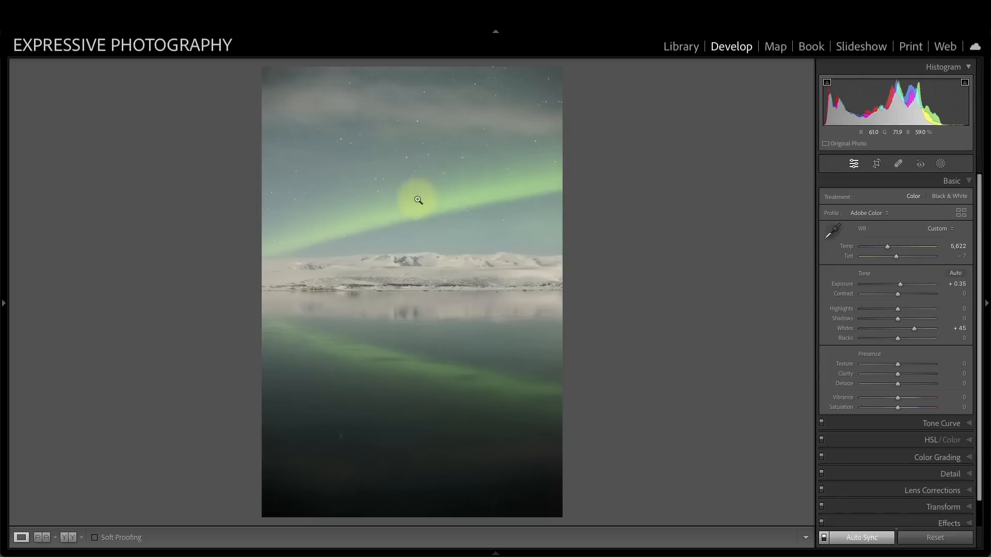
# Cool the nine photos to a temperature of 4,819 and enable lens profile corrections with chromatic aberration removal
pyautogui.moveTo(886, 250); pyautogui.dragTo(883, 252)
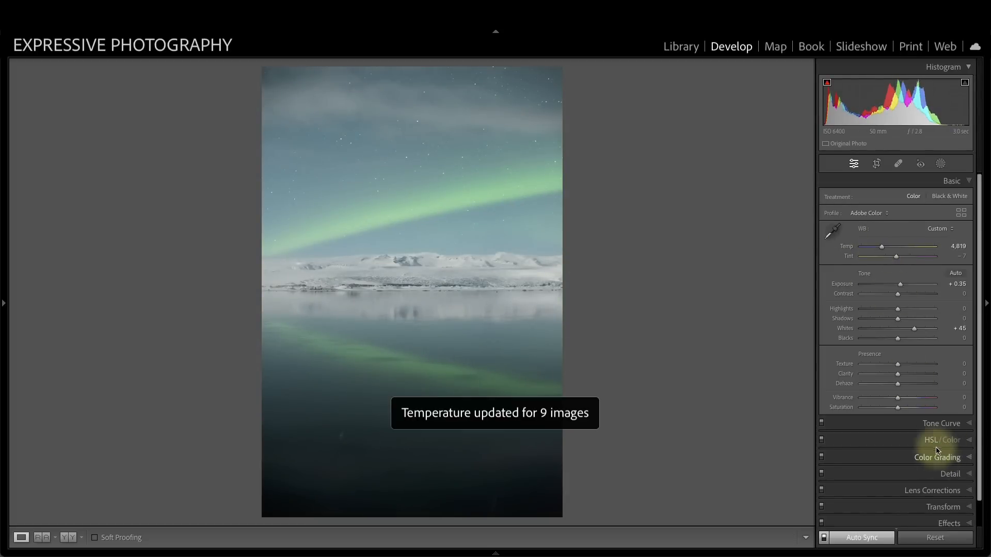
pyautogui.click(929, 489)
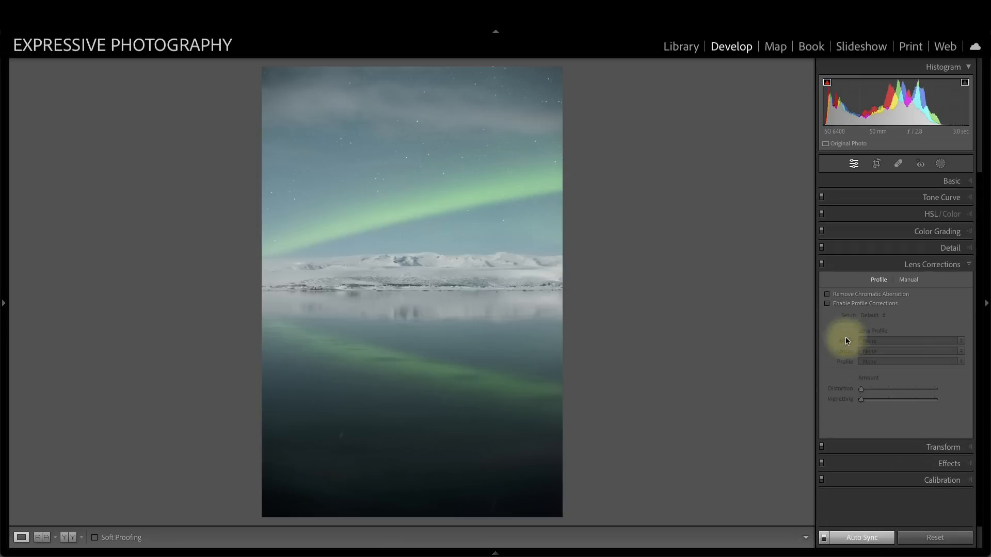
pyautogui.click(827, 303)
pyautogui.click(827, 294)
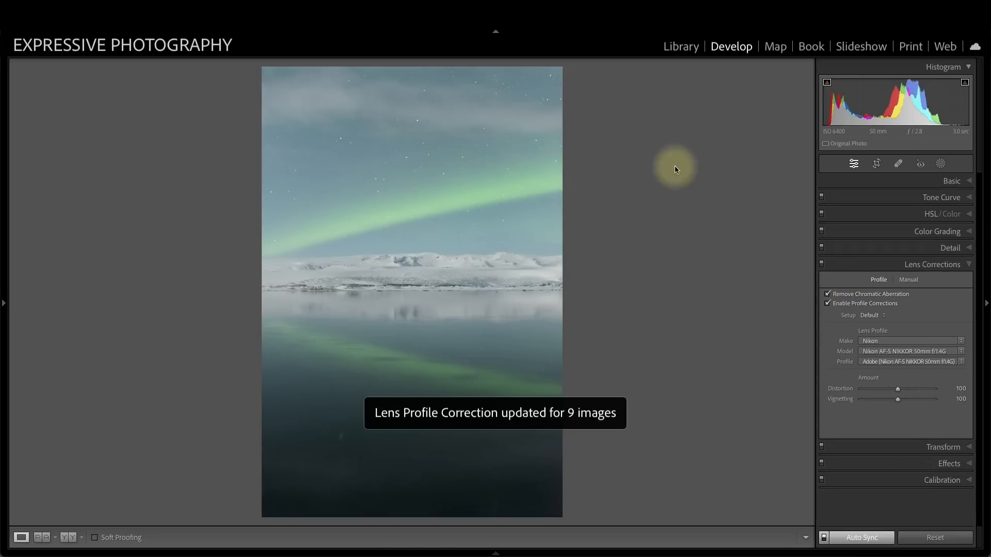
pyautogui.click(947, 181)
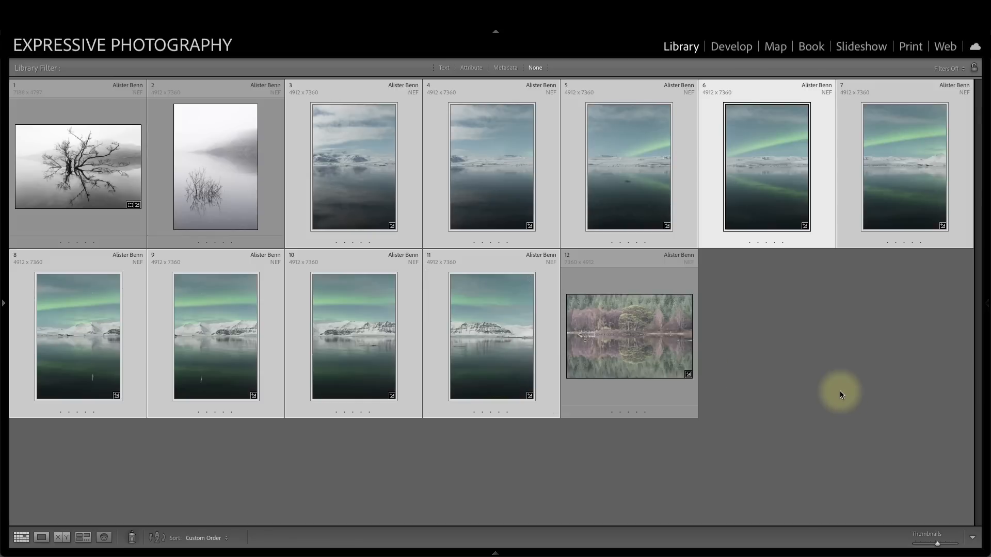
pyautogui.rightClick(485, 155)
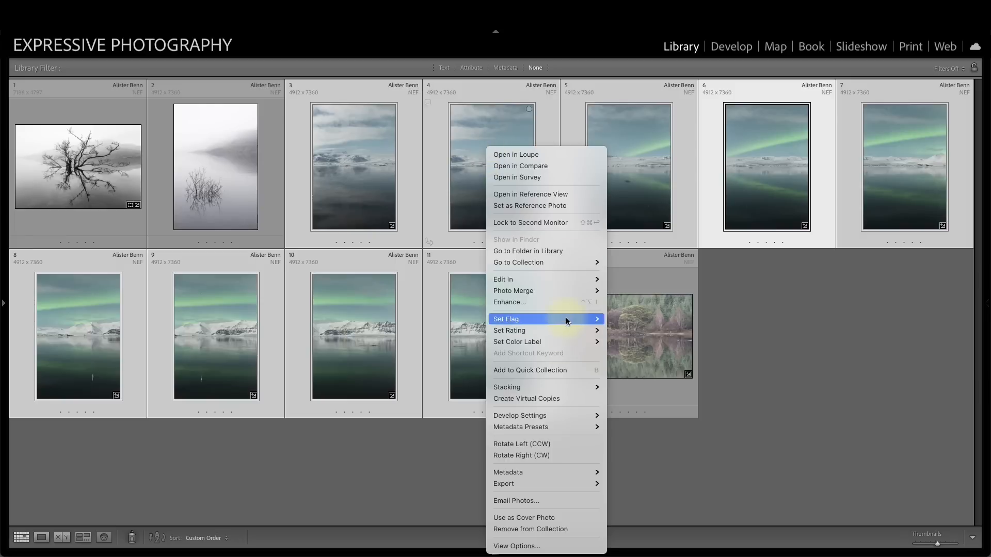
pyautogui.moveTo(574, 291)
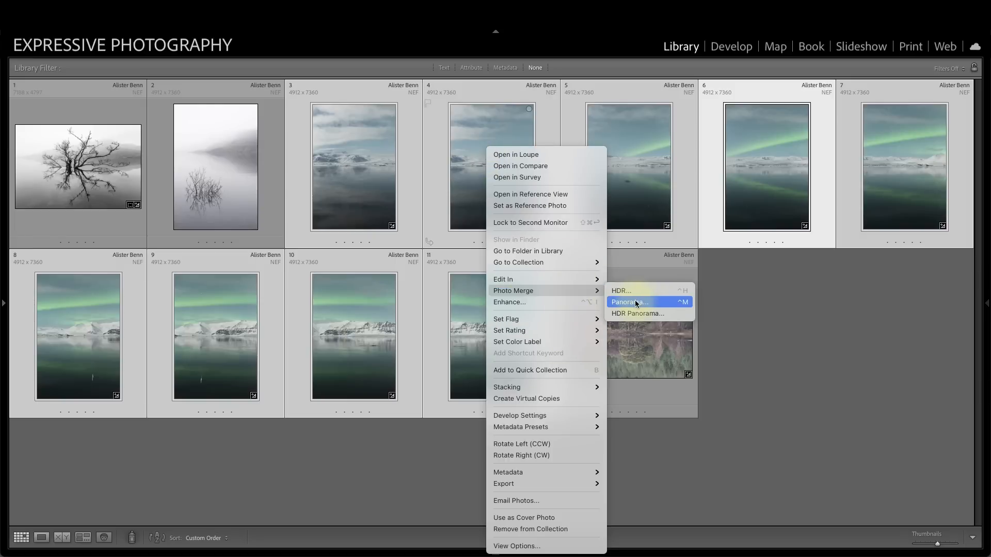
pyautogui.click(791, 320)
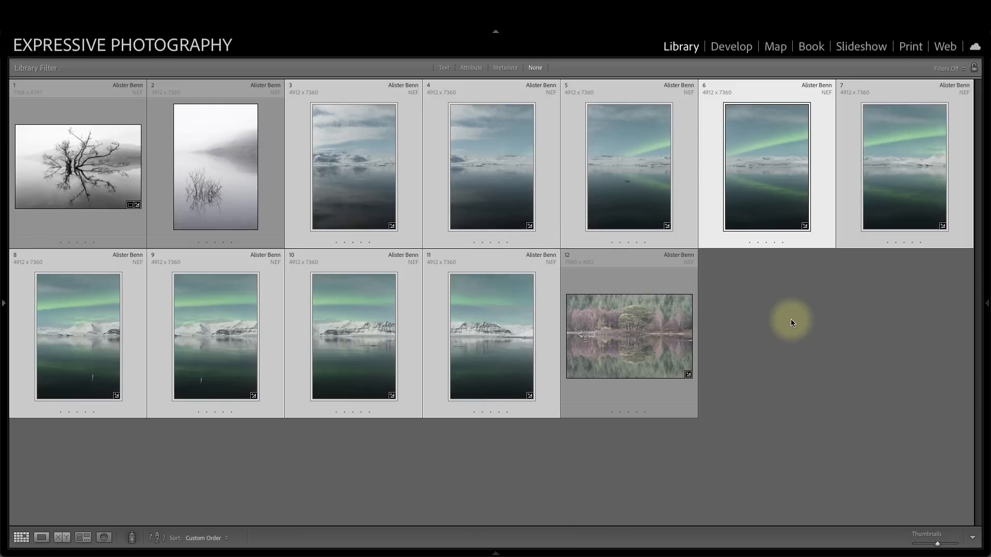
pyautogui.click(791, 320)
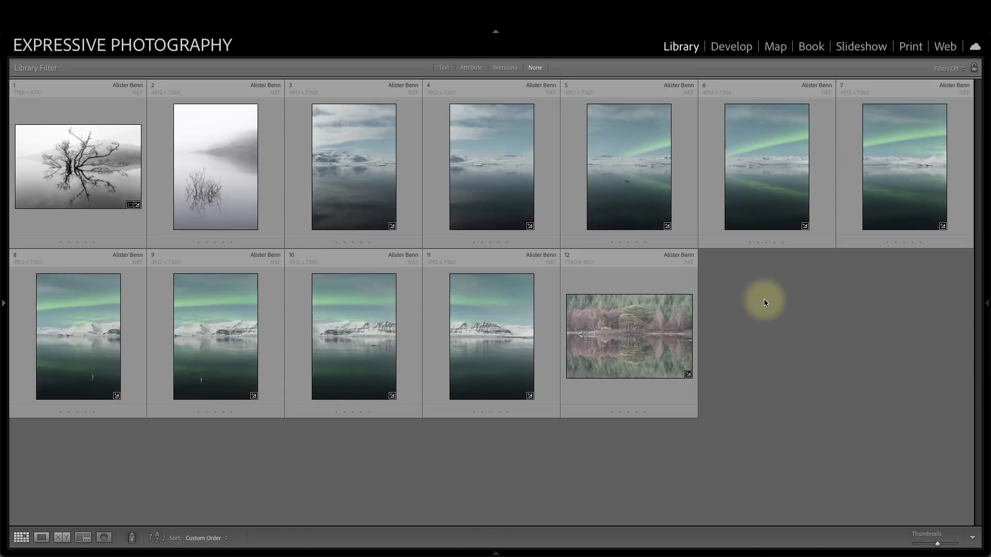
# Select photos 3 to 11 in the library grid again and open photo 4 for developing
pyautogui.click(377, 189)
pyautogui.keyDown('shift'); pyautogui.click(458, 317); pyautogui.keyUp('shift')
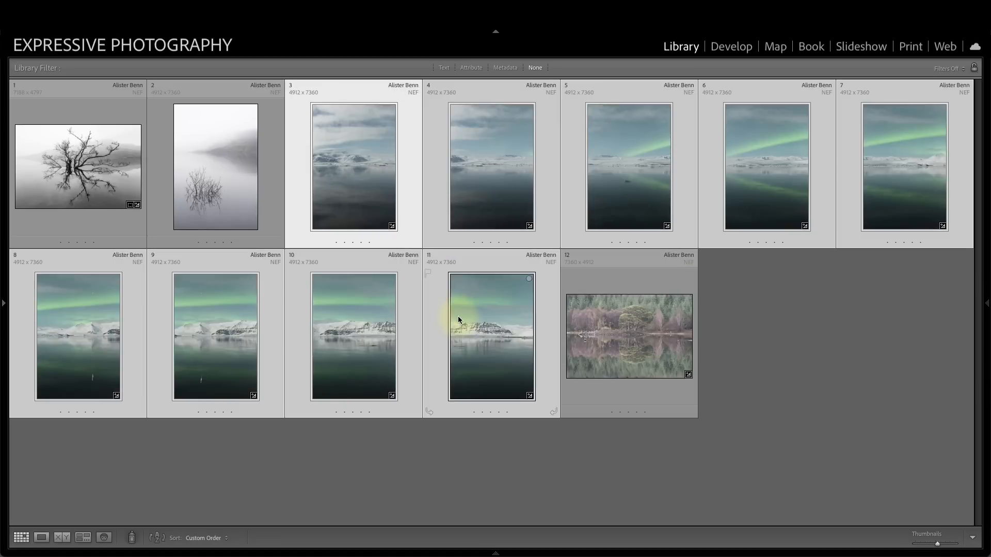
pyautogui.doubleClick(484, 168)
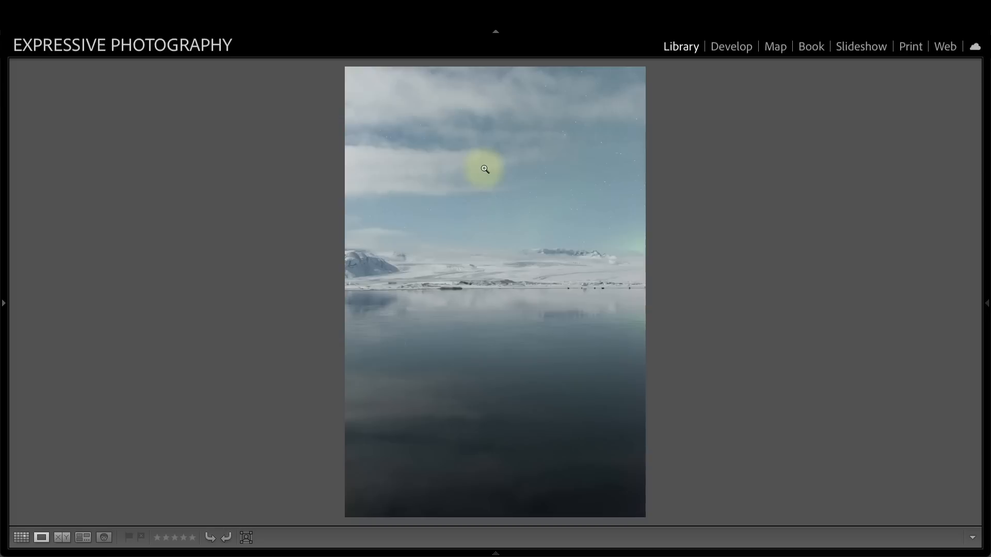
pyautogui.click(731, 46)
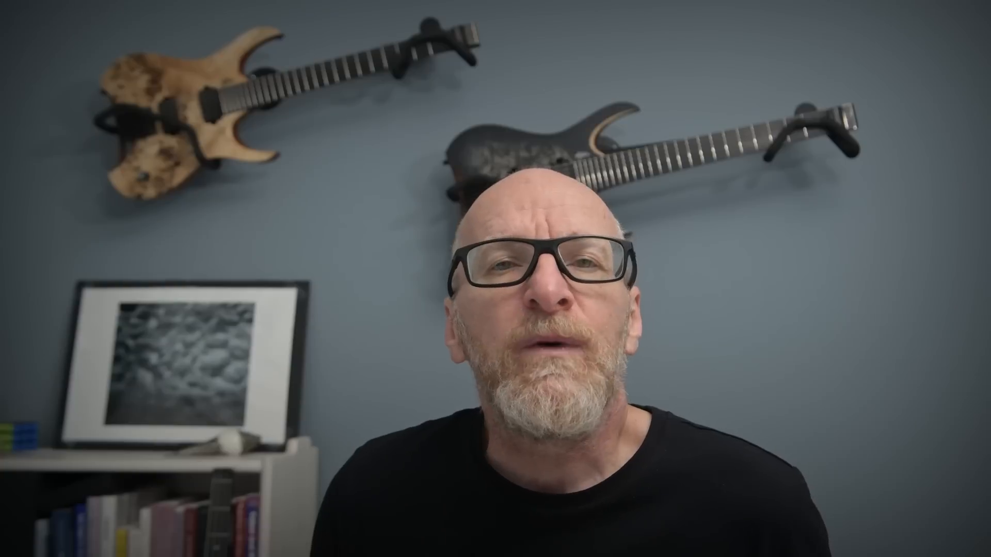